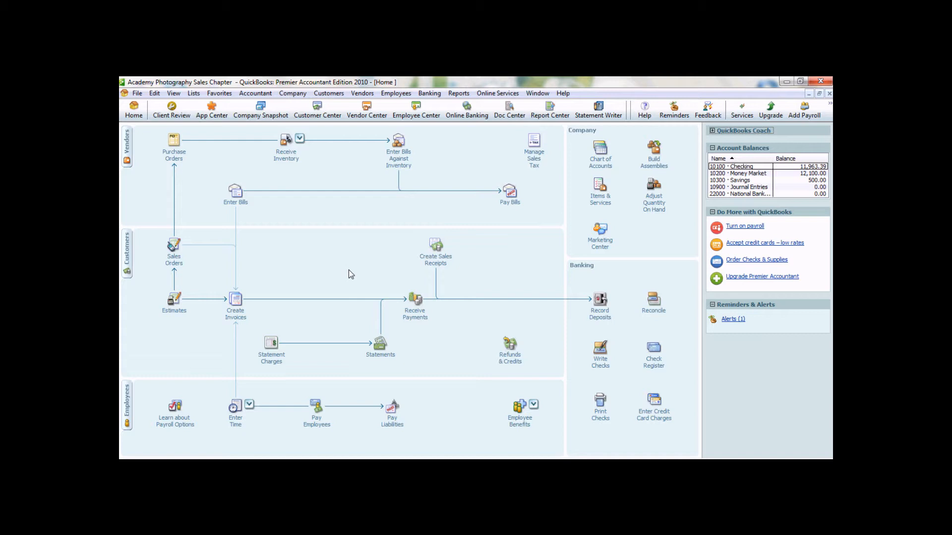
Show the Open Window List and open a new customer invoice.
{"action": "left_click", "coordinate": [155, 95]}
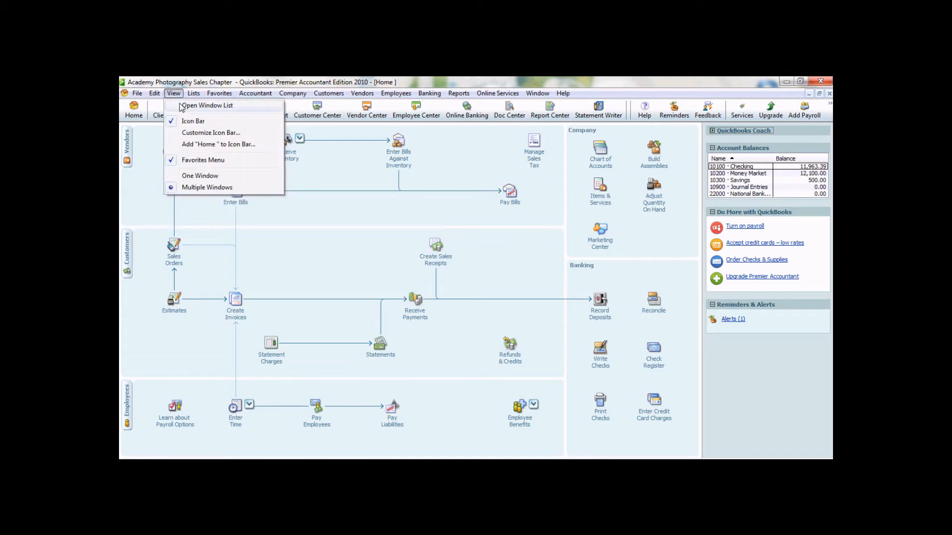
{"action": "left_click", "coordinate": [181, 105]}
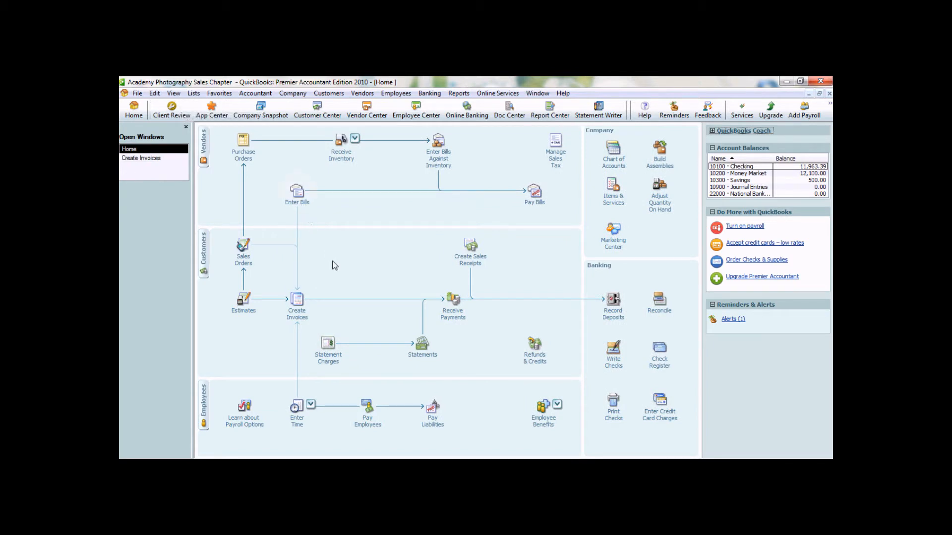
{"action": "left_click", "coordinate": [298, 300]}
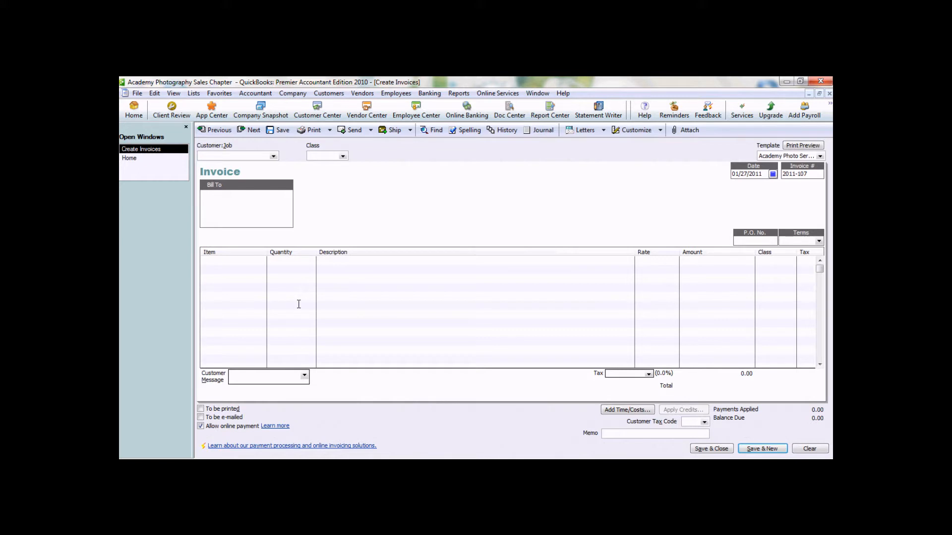
Fill in the invoice header with the customer's name, class San Jose and date 01/26/2011.
{"action": "type", "text": "M"}
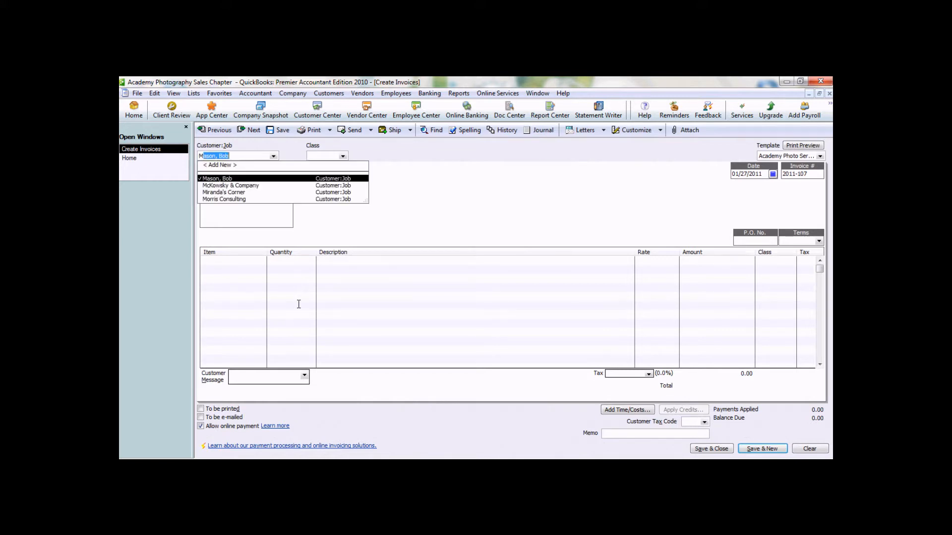
{"action": "type", "text": "aso"}
{"action": "key", "text": "Tab"}
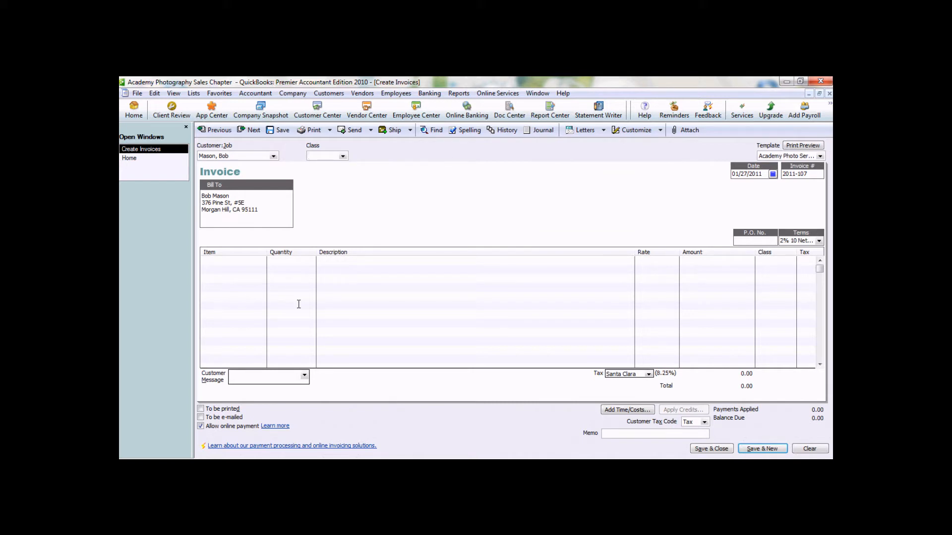
{"action": "type", "text": "Sa"}
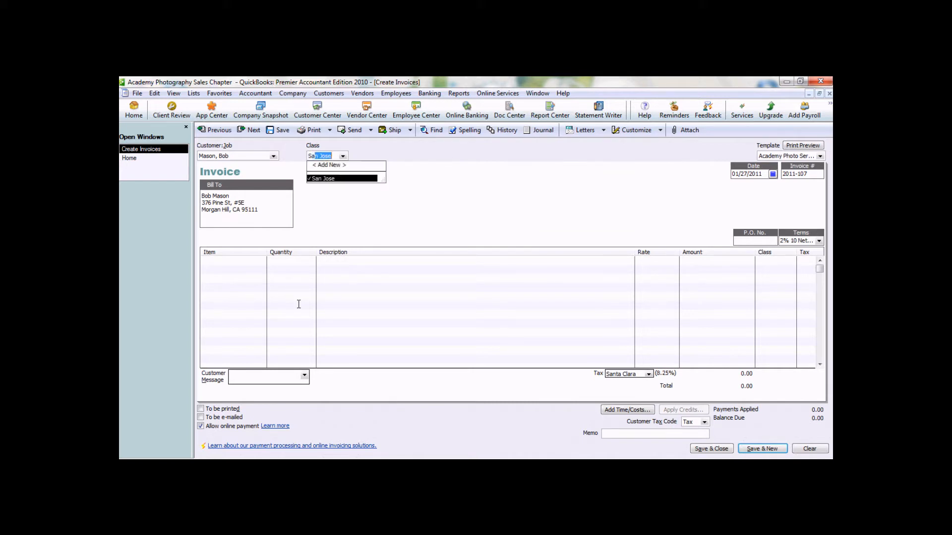
{"action": "type", "text": "n"}
{"action": "key", "text": "Tab"}
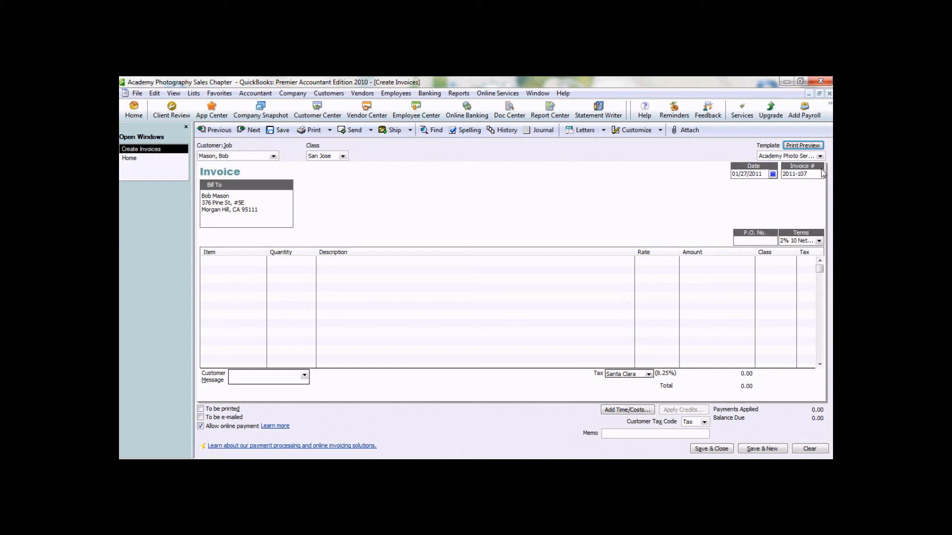
{"action": "left_click", "coordinate": [773, 174]}
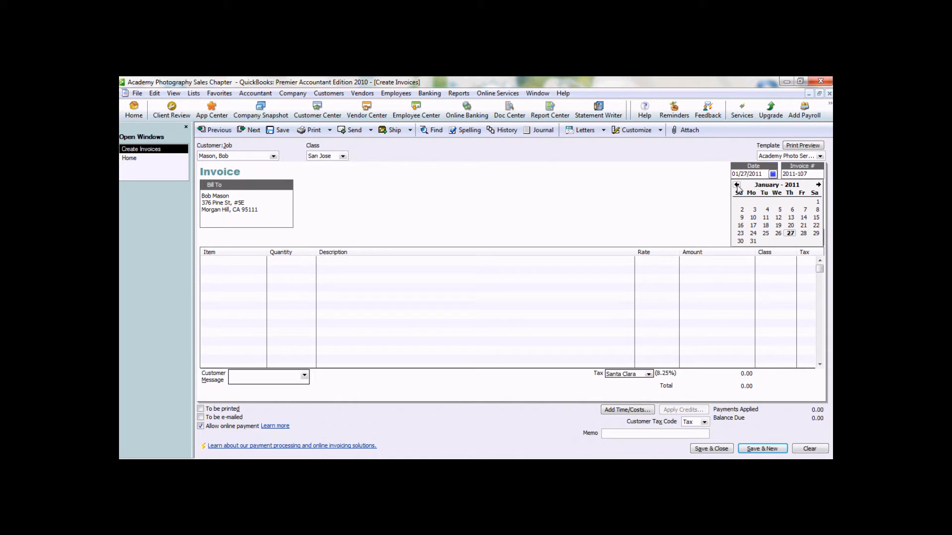
{"action": "left_click", "coordinate": [778, 233]}
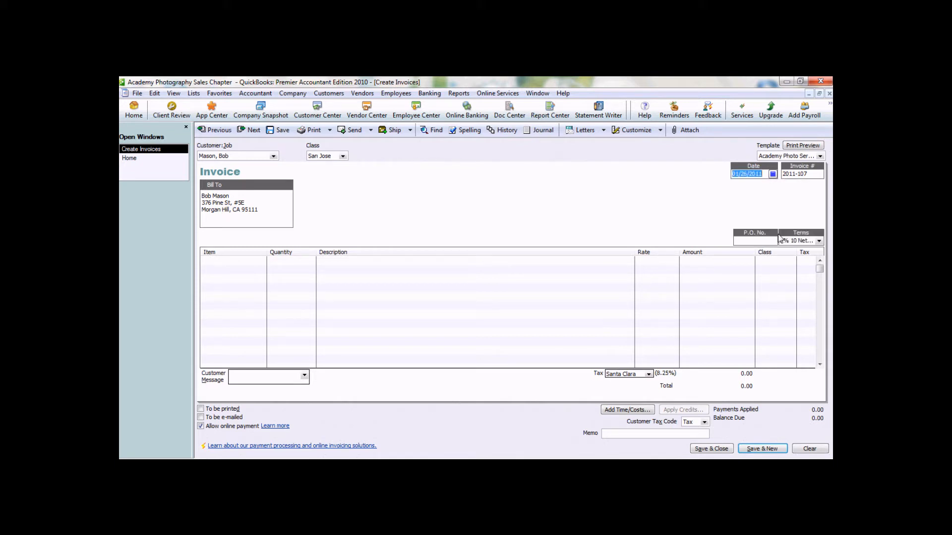
Add an Indoor Photo Session line with quantity 2 to the invoice.
{"action": "left_click", "coordinate": [250, 260]}
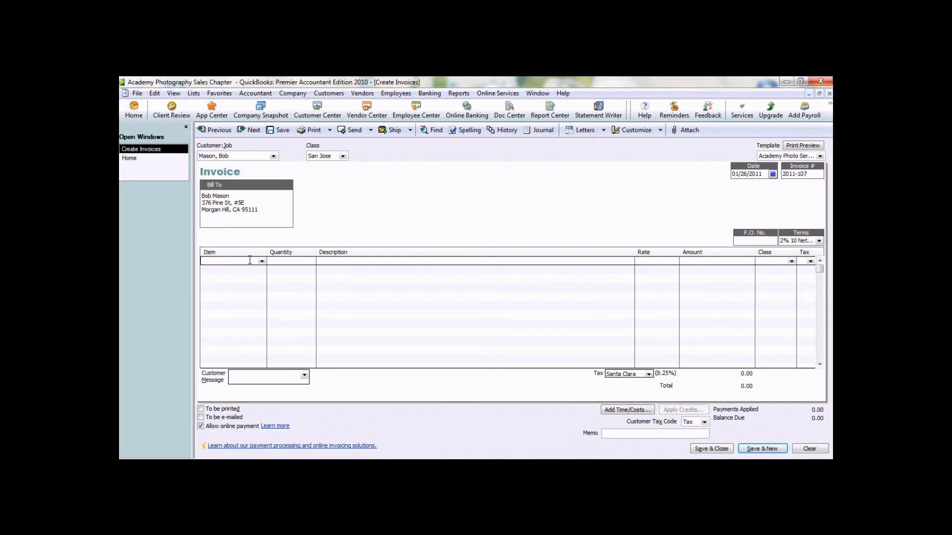
{"action": "type", "text": "Ind"}
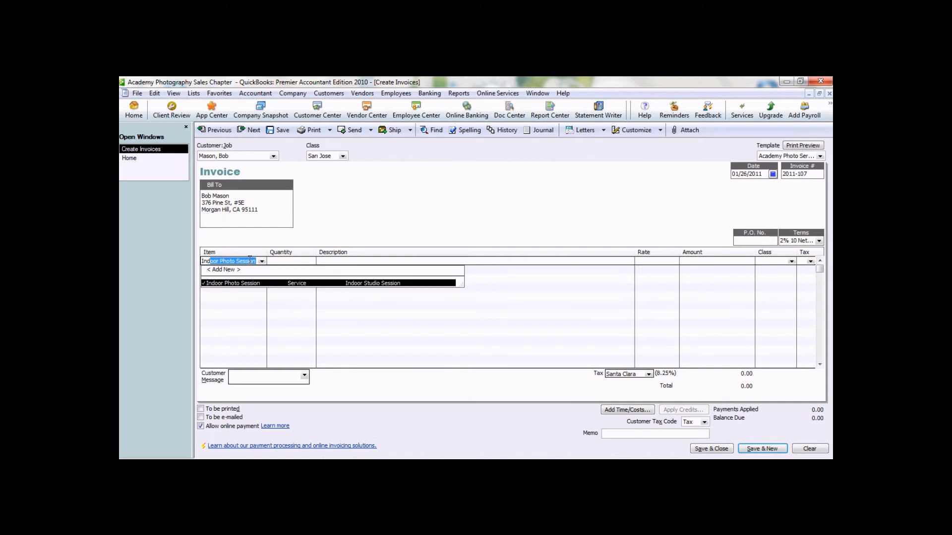
{"action": "type", "text": "oor"}
{"action": "key", "text": "Tab"}
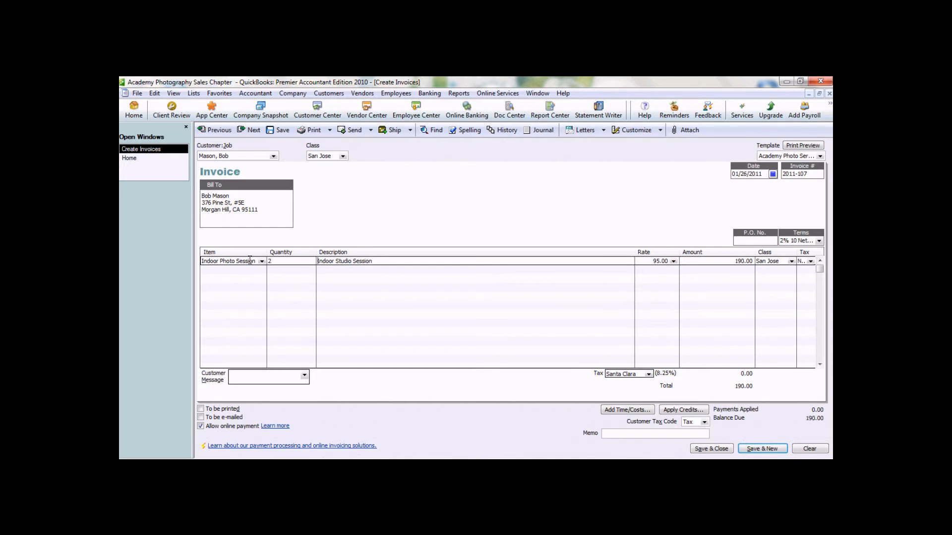
{"action": "key", "text": "Tab"}
{"action": "key", "text": "Tab"}
{"action": "key", "text": "Tab"}
Add a Standard Photo Package line with quantity 1 below the photo session.
{"action": "left_click", "coordinate": [248, 269]}
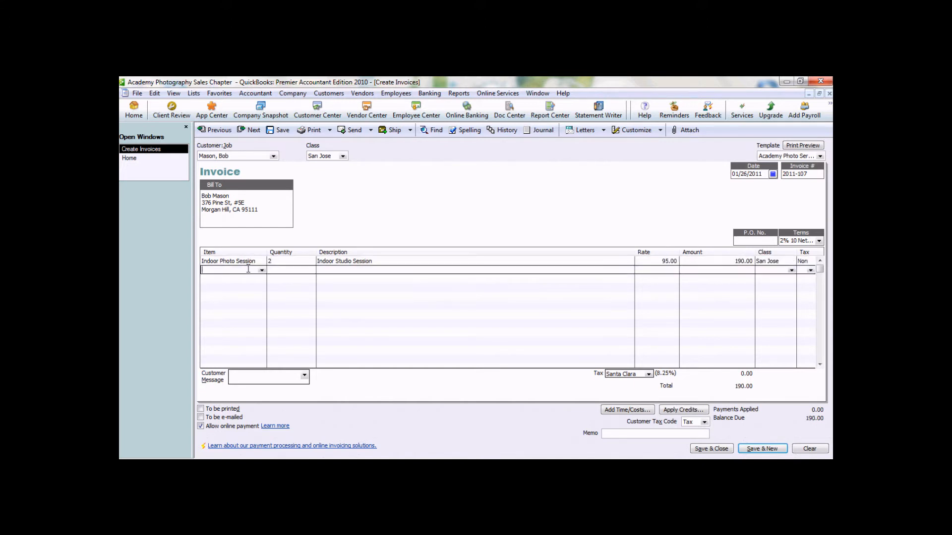
{"action": "type", "text": "Stand"}
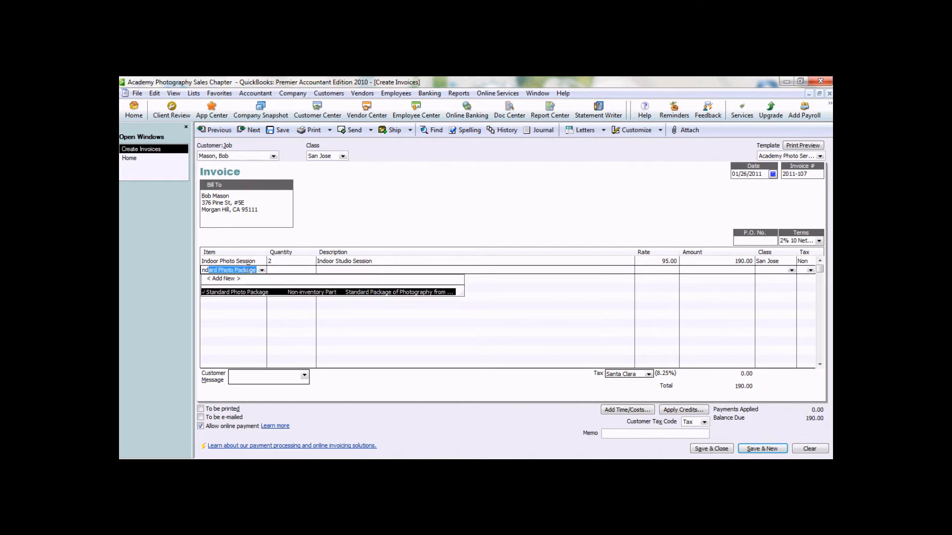
{"action": "key", "text": "Tab"}
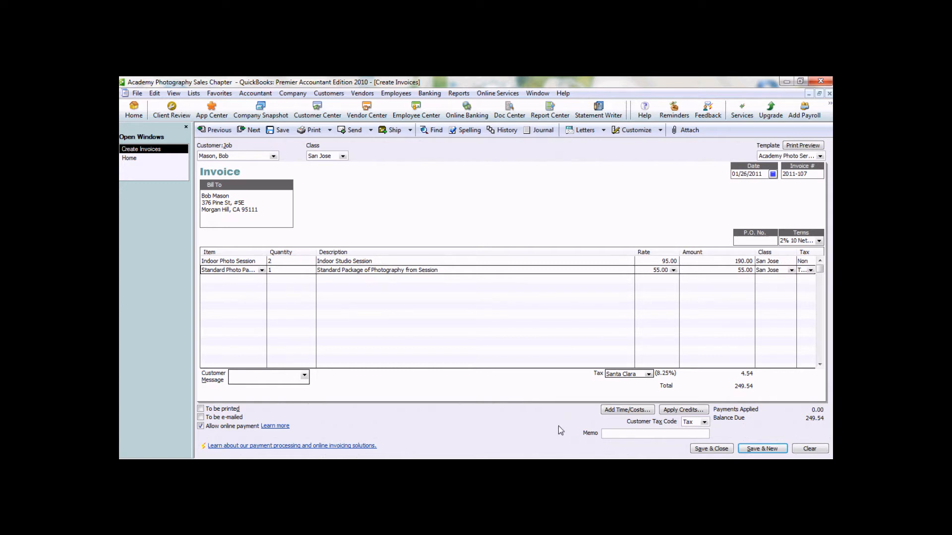
Enter the memo "2 hr Indoor Session, 1 Standard Package" and choose the customer message "Thank you for your business.".
{"action": "left_click", "coordinate": [619, 435]}
{"action": "type", "text": "2 hr Indoor Ses"}
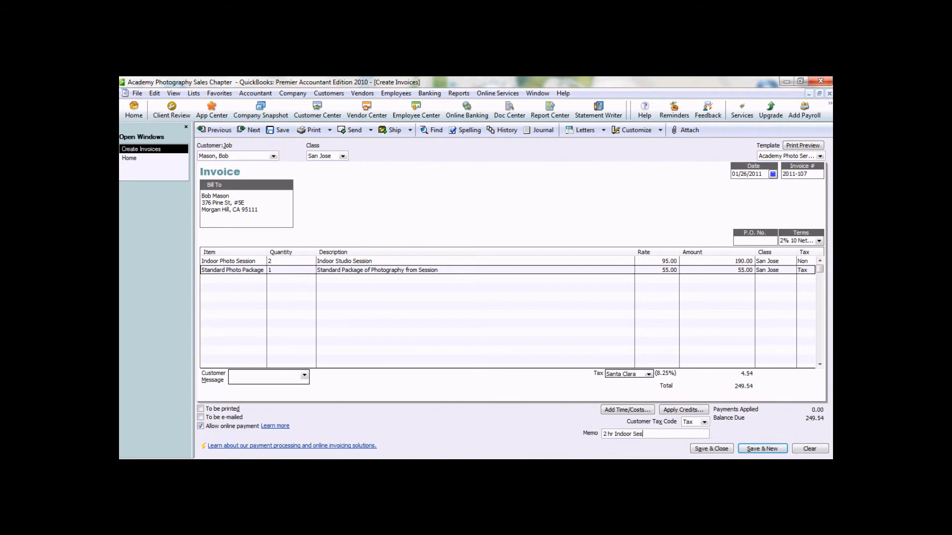
{"action": "type", "text": "sion, 1 Standard Package"}
{"action": "left_click", "coordinate": [305, 375]}
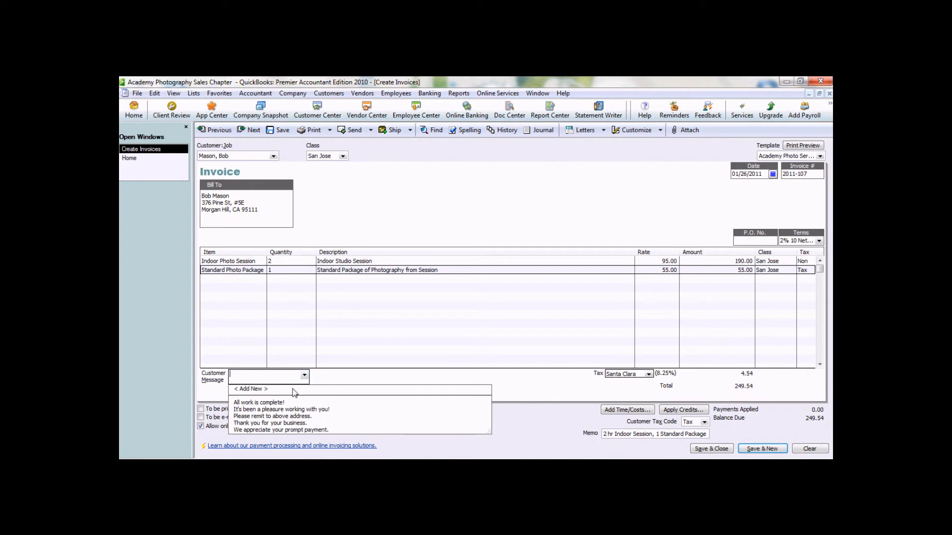
{"action": "left_click", "coordinate": [285, 424]}
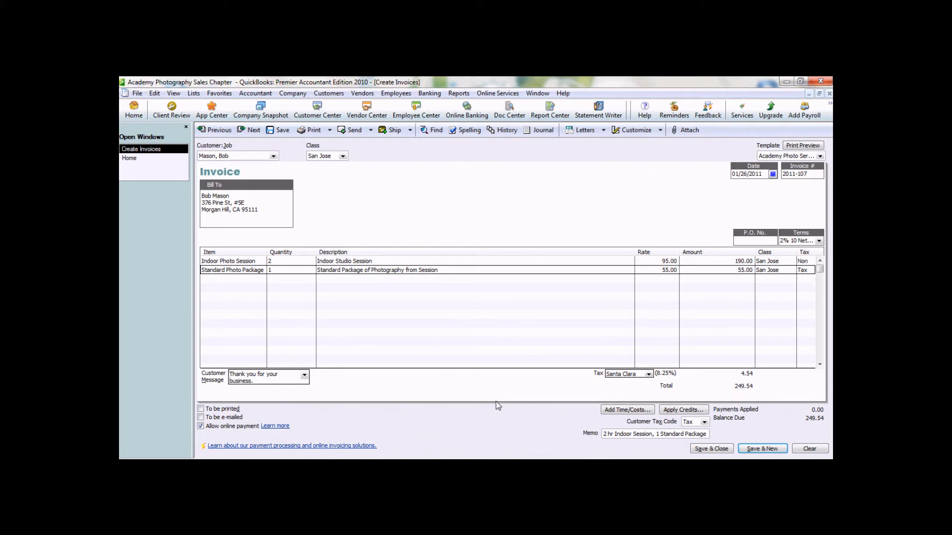
Try to run the Journal report on the unsaved invoice, and save and close the invoice without applying available credits.
{"action": "left_click", "coordinate": [546, 133]}
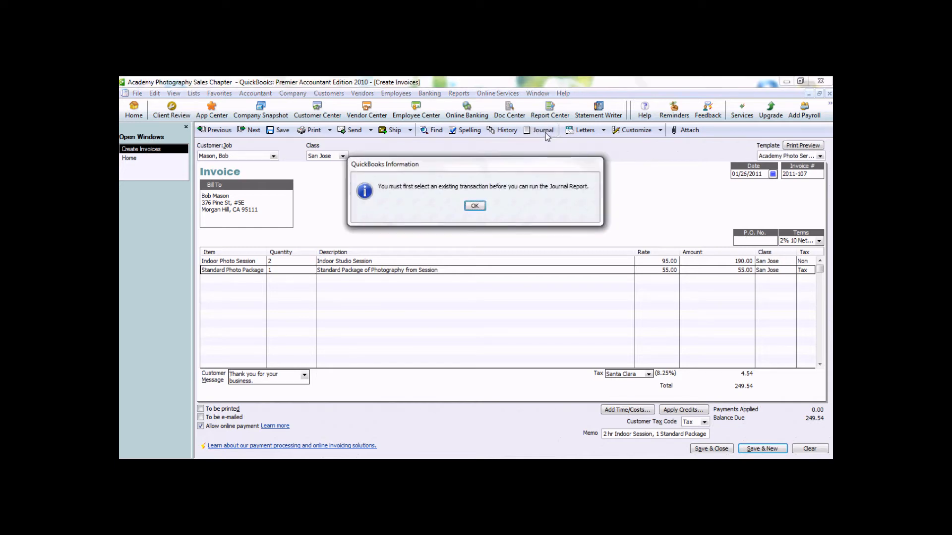
{"action": "left_click", "coordinate": [475, 207]}
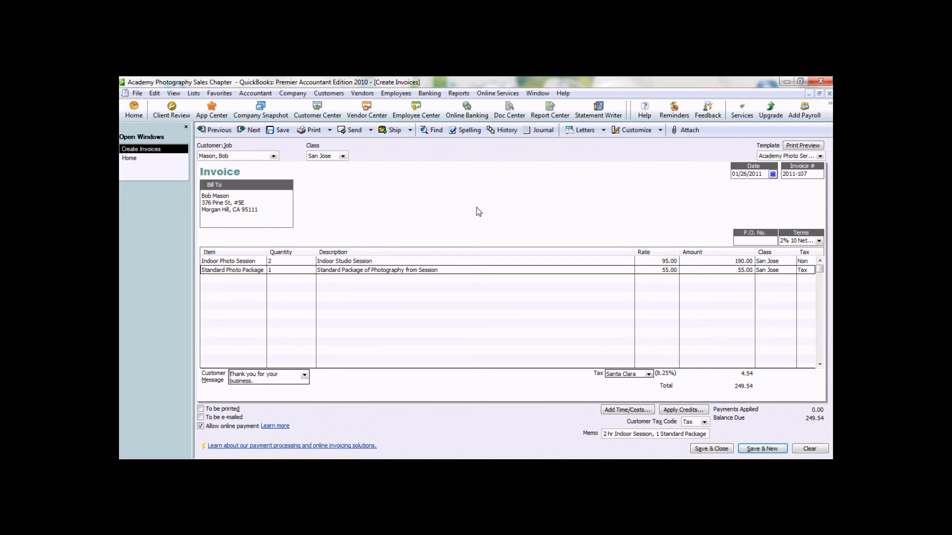
{"action": "left_click", "coordinate": [702, 448]}
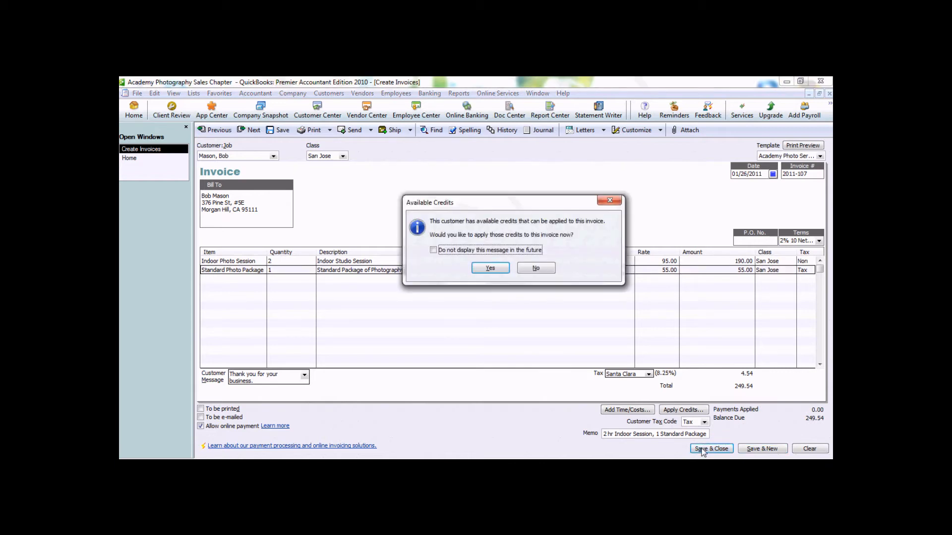
{"action": "left_click", "coordinate": [534, 269]}
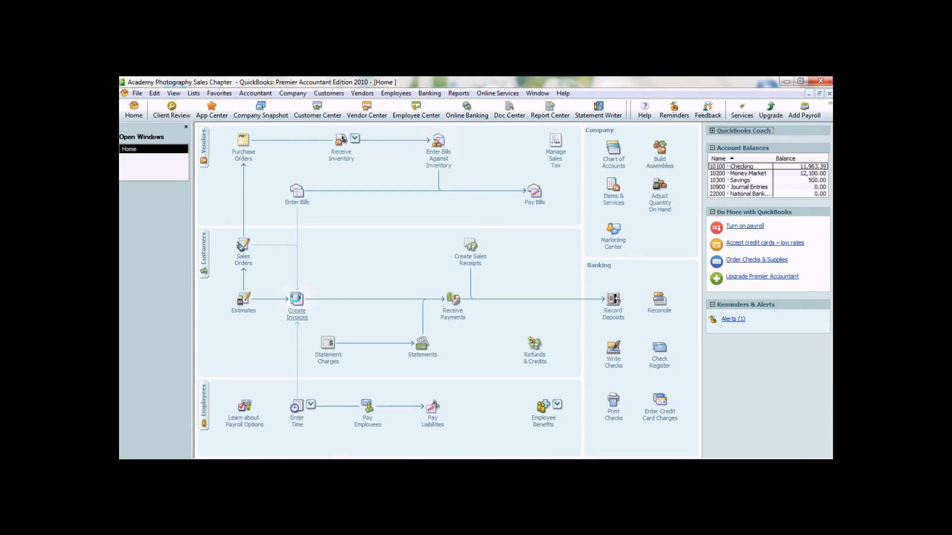
Reopen the last saved invoice and examine its transaction journal with a widened Account column, closing both without memorizing the report.
{"action": "left_click", "coordinate": [296, 300]}
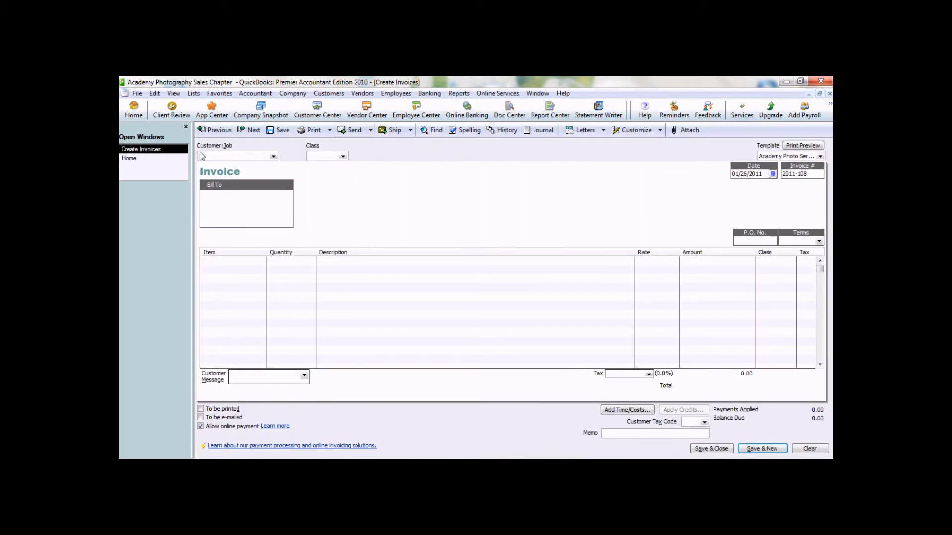
{"action": "left_click", "coordinate": [214, 130]}
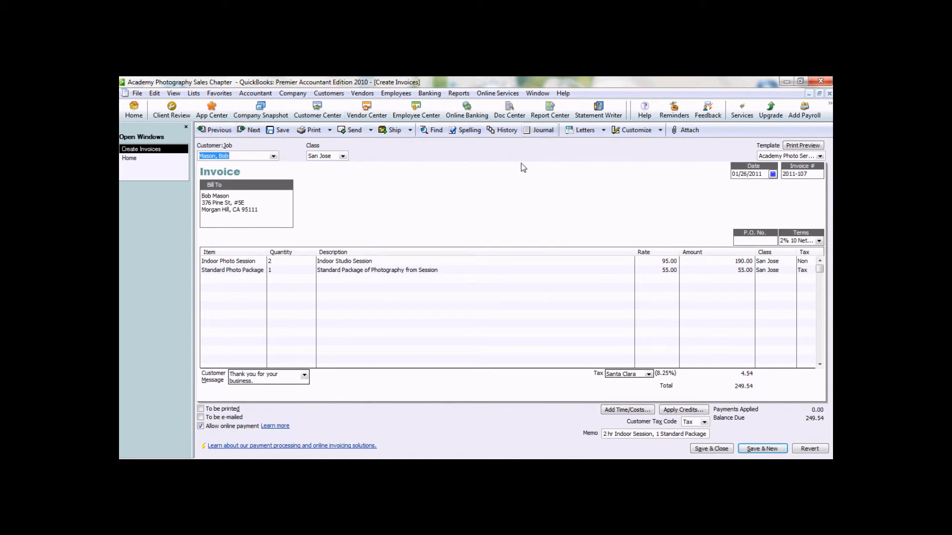
{"action": "left_click", "coordinate": [539, 132]}
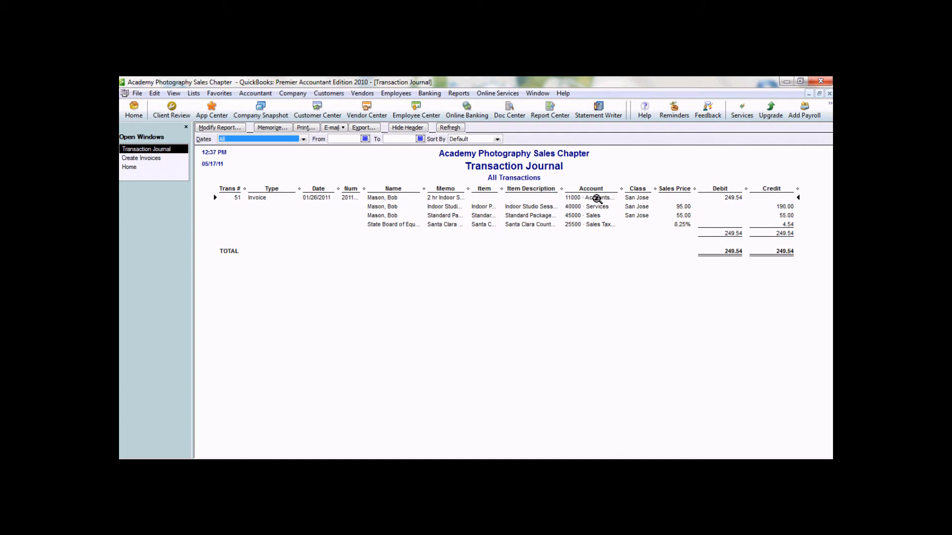
{"action": "left_click_drag", "start_coordinate": [623, 189], "coordinate": [653, 191]}
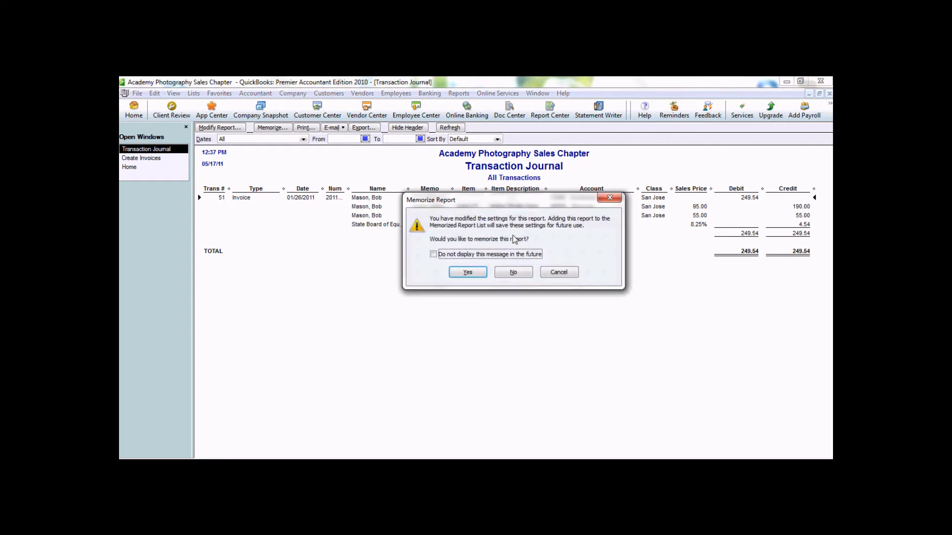
{"action": "left_click", "coordinate": [511, 272]}
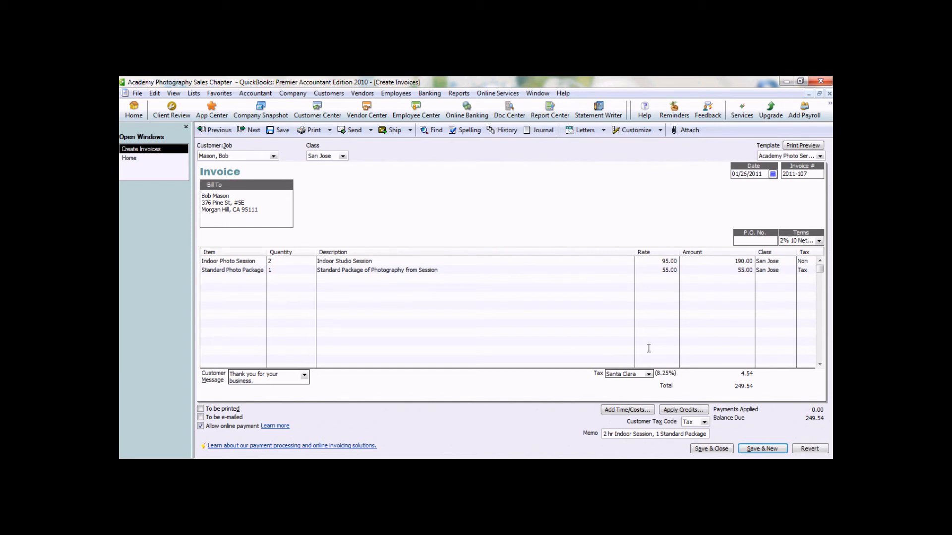
{"action": "left_click", "coordinate": [714, 450]}
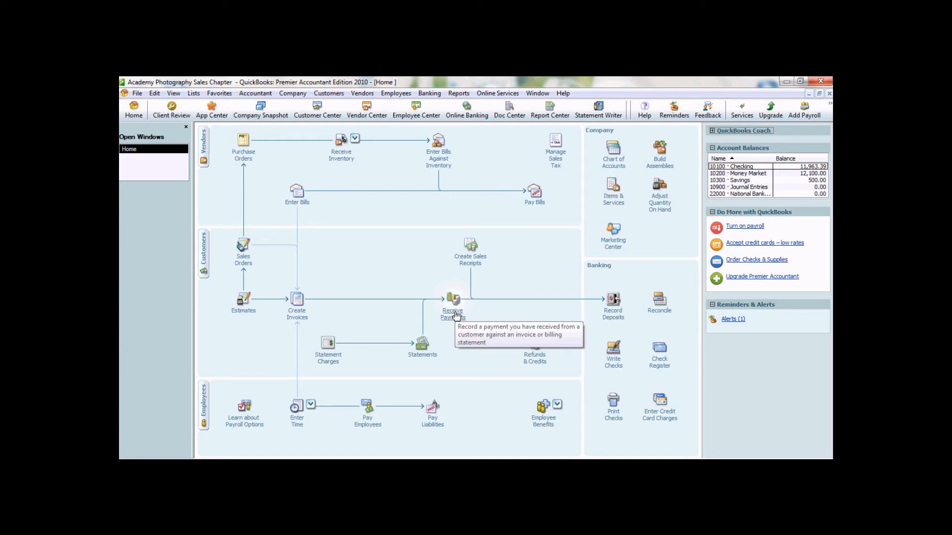
Start a customer payment received from the invoiced customer with an amount of 401.39.
{"action": "left_click", "coordinate": [456, 315]}
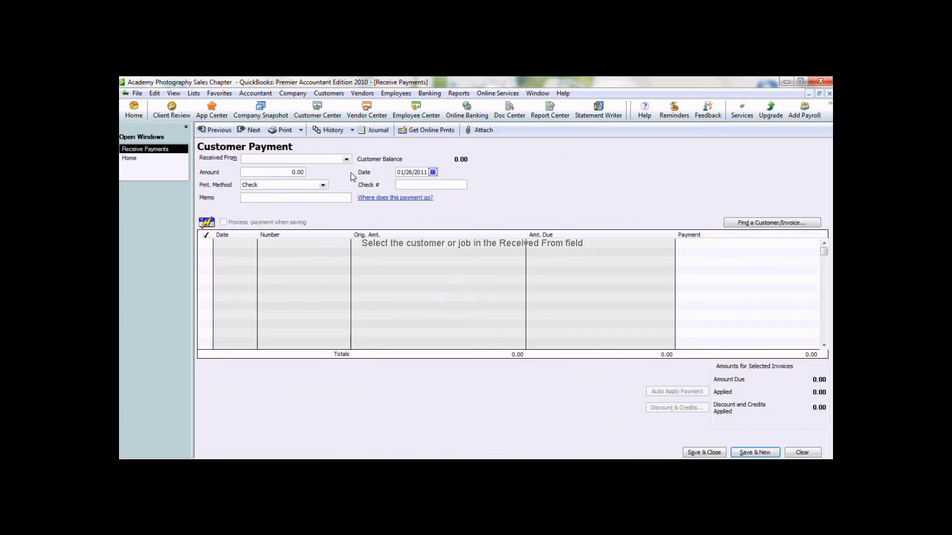
{"action": "left_click", "coordinate": [346, 160]}
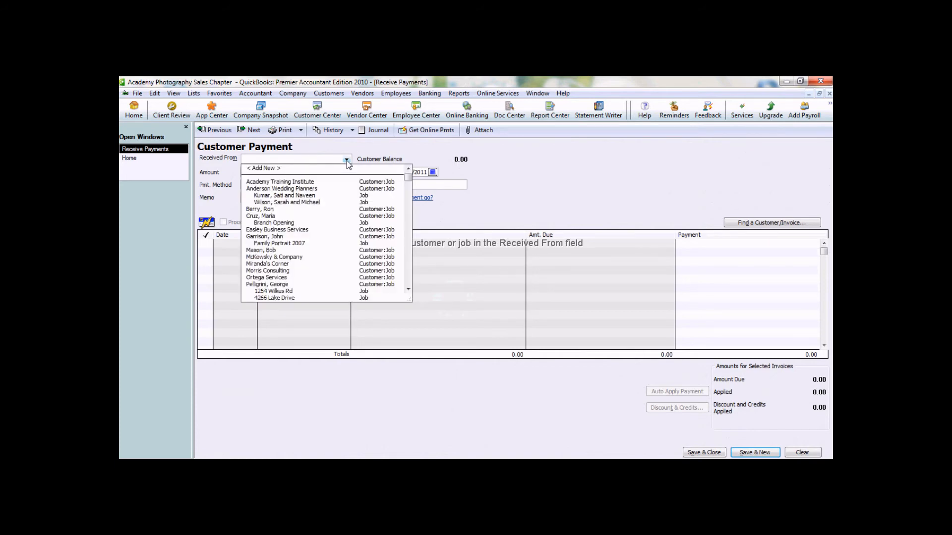
{"action": "type", "text": "Mason, Bob"}
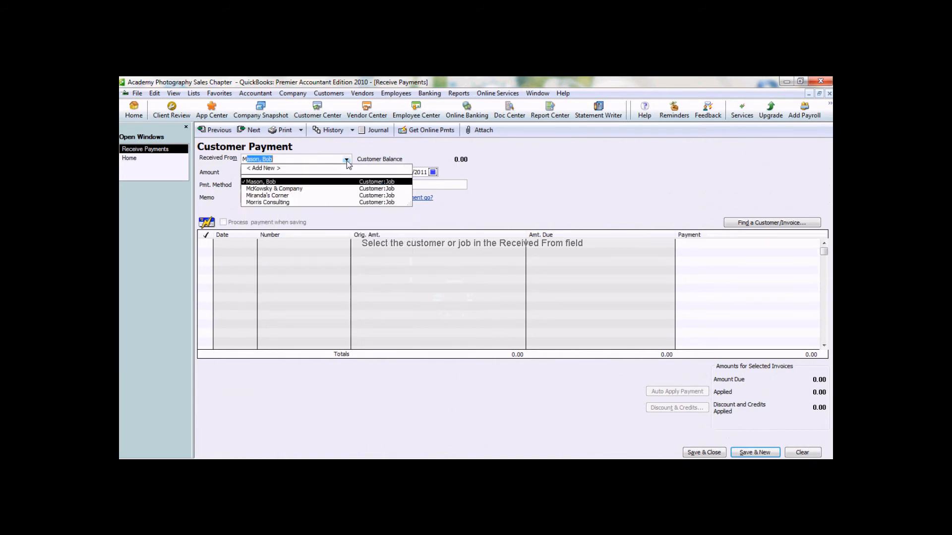
{"action": "key", "text": "Tab"}
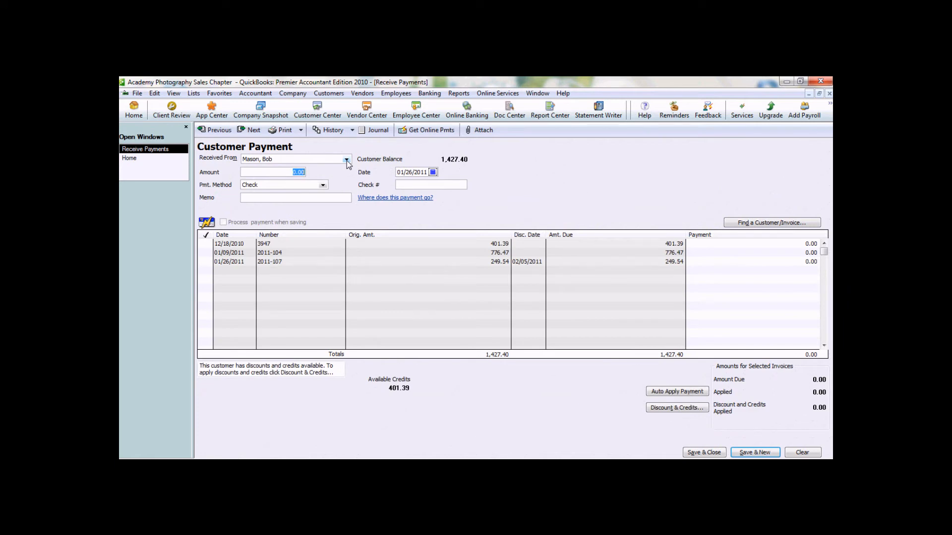
{"action": "type", "text": "401.39"}
Date the customer payment 01/27/2011 and enter check number 5256.
{"action": "left_click", "coordinate": [433, 172]}
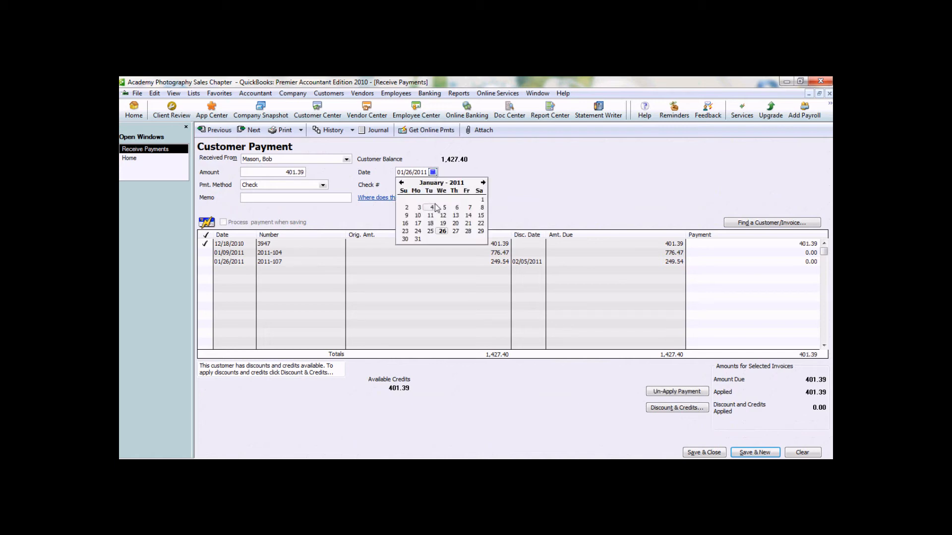
{"action": "left_click", "coordinate": [454, 232]}
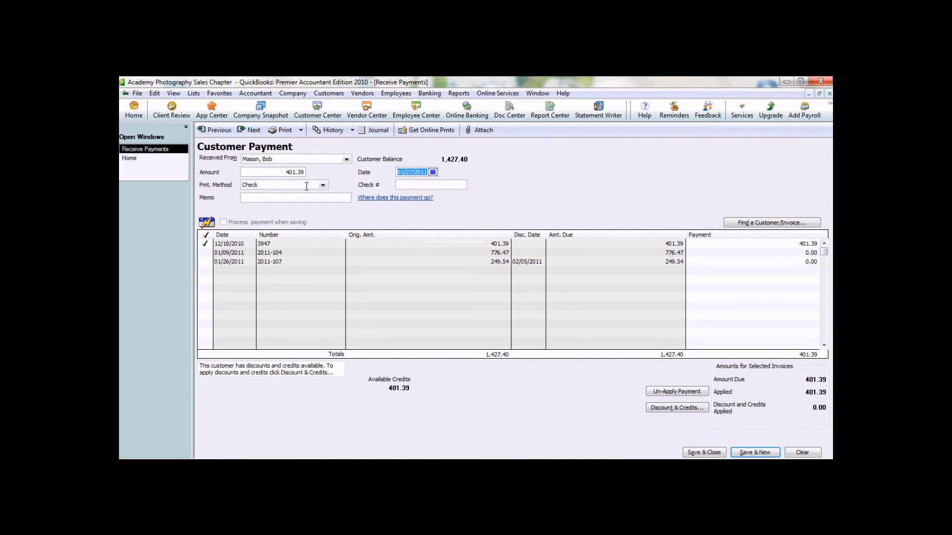
{"action": "left_click", "coordinate": [421, 186]}
{"action": "type", "text": "5256"}
Enter the payment memo "Payment Received - Invoice 3947" and save the payment, opening a new blank one.
{"action": "left_click", "coordinate": [332, 200]}
{"action": "type", "text": "Payment Received - "}
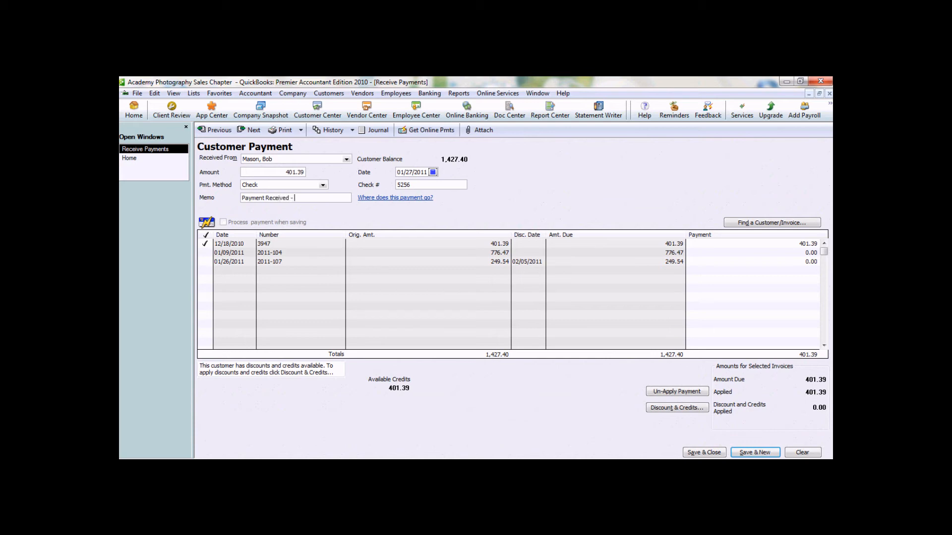
{"action": "type", "text": "Invoice 3947"}
{"action": "left_click", "coordinate": [747, 452]}
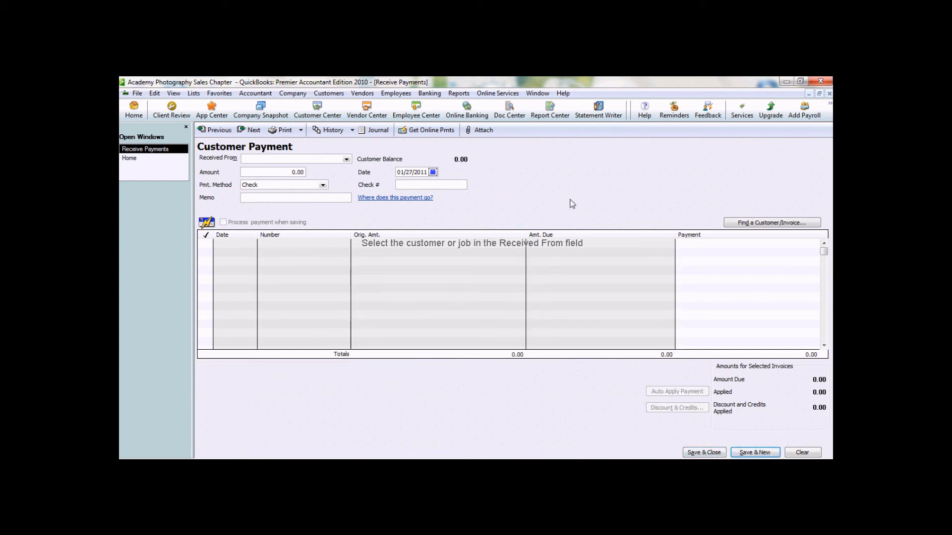
Reopen the last saved payment and examine its transaction journal with a widened Account column, closing both without memorizing the report.
{"action": "left_click", "coordinate": [214, 130]}
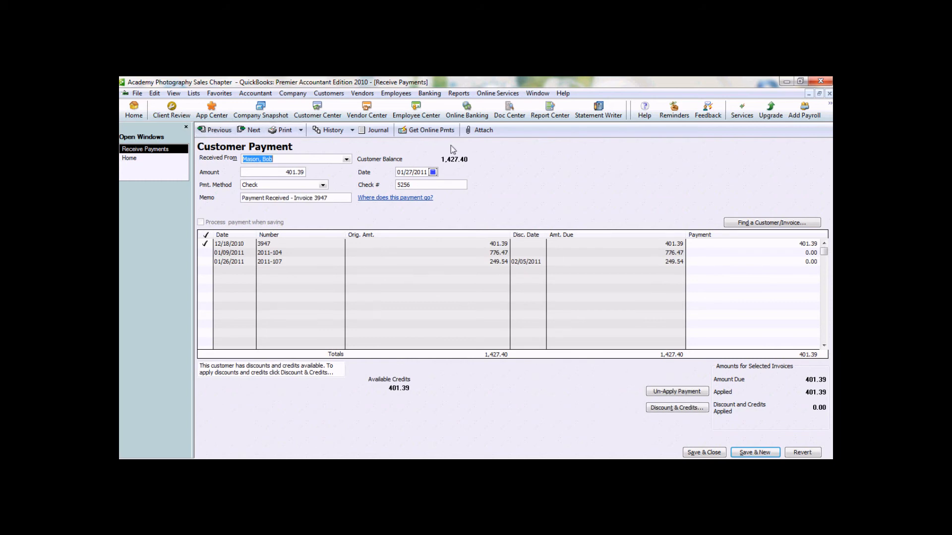
{"action": "left_click", "coordinate": [383, 132]}
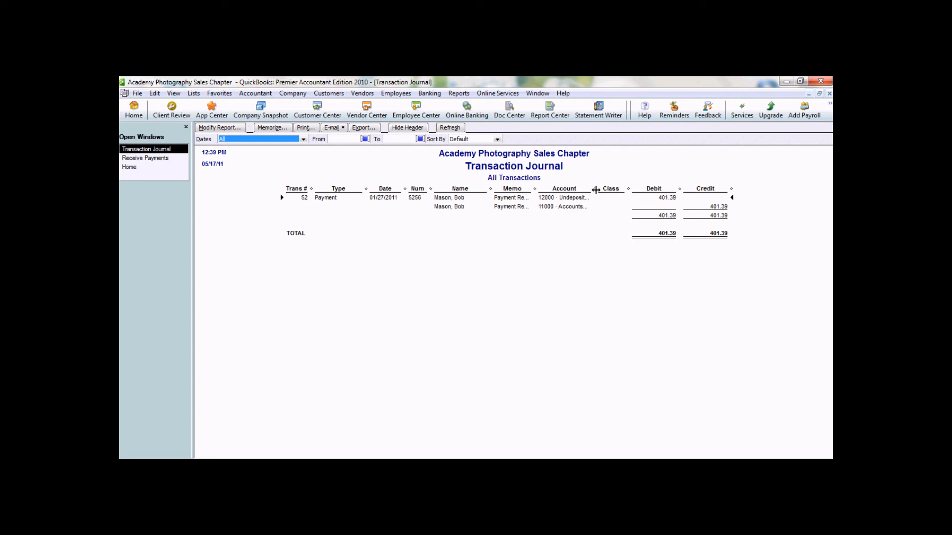
{"action": "left_click_drag", "start_coordinate": [596, 189], "coordinate": [614, 190]}
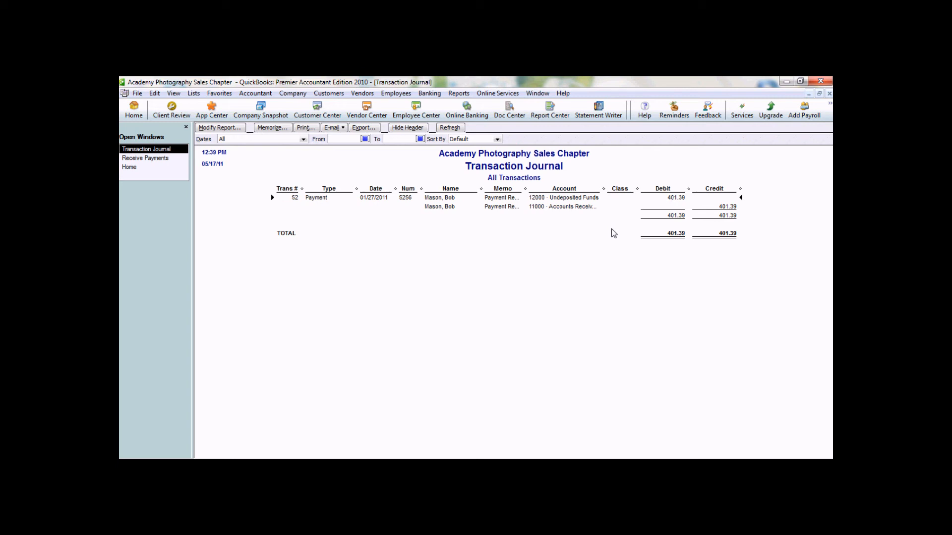
{"action": "left_click", "coordinate": [830, 94]}
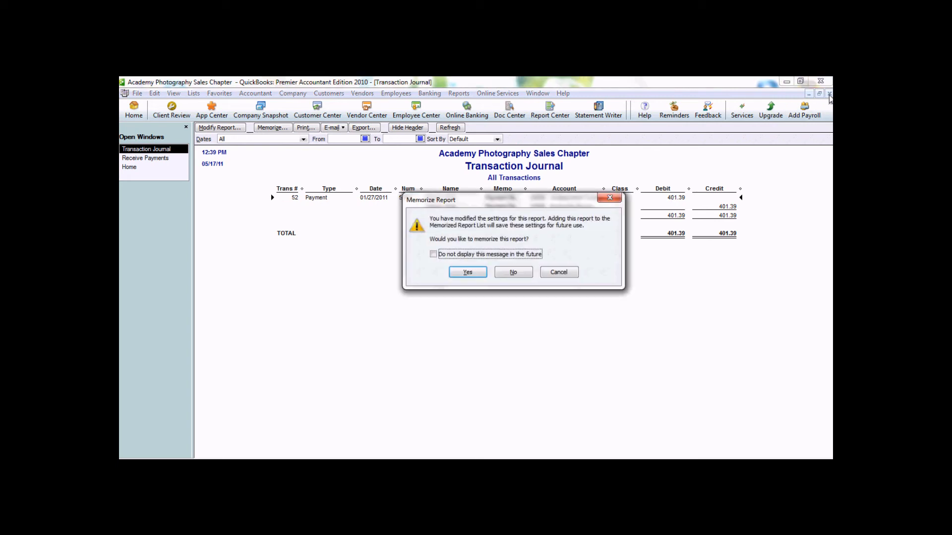
{"action": "left_click", "coordinate": [548, 273]}
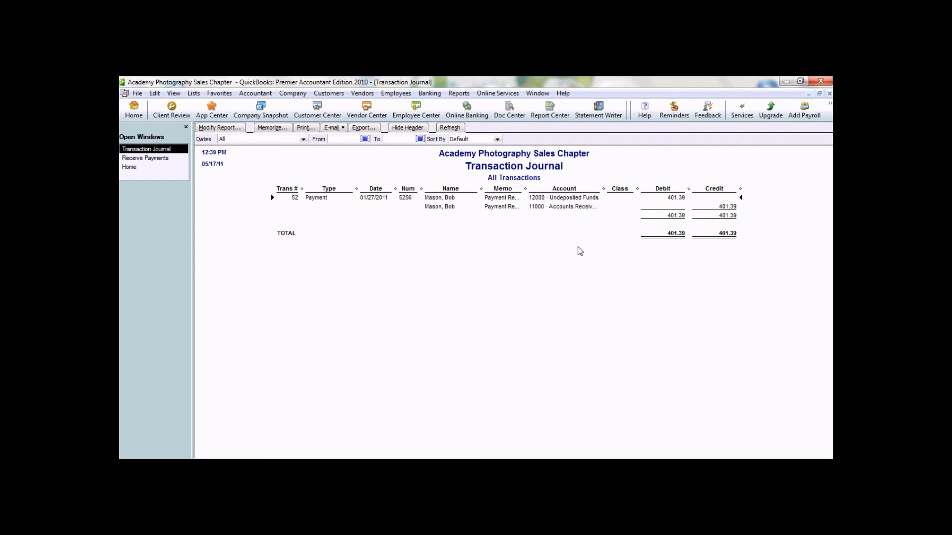
{"action": "left_click", "coordinate": [829, 94]}
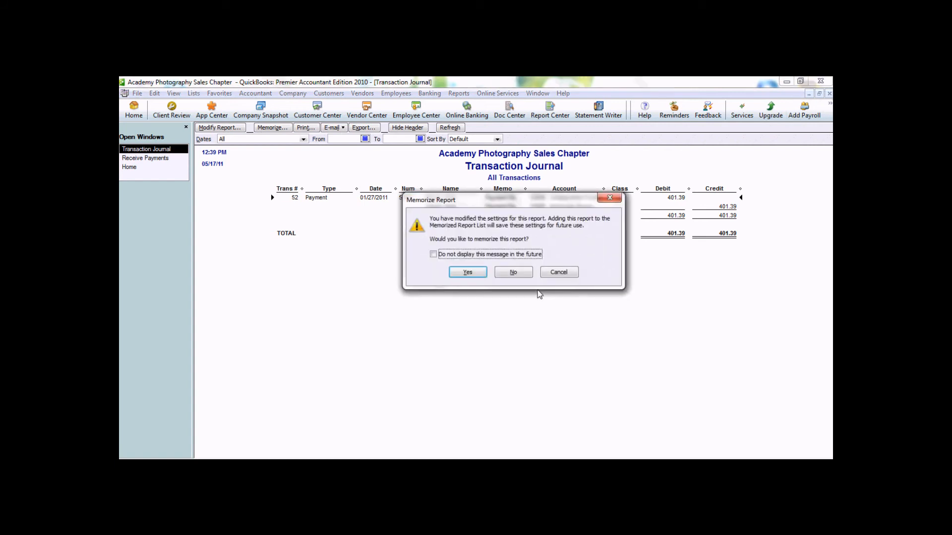
{"action": "left_click", "coordinate": [515, 273]}
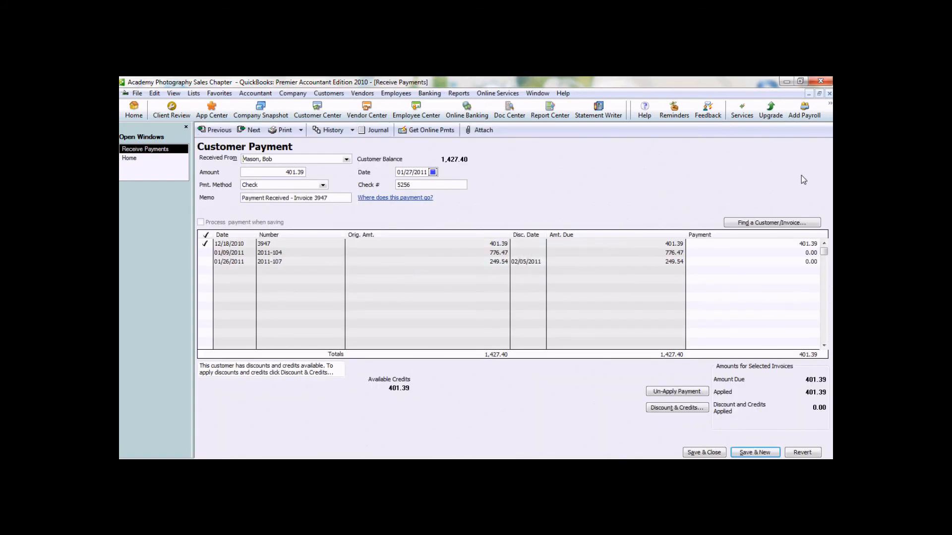
{"action": "left_click", "coordinate": [829, 95]}
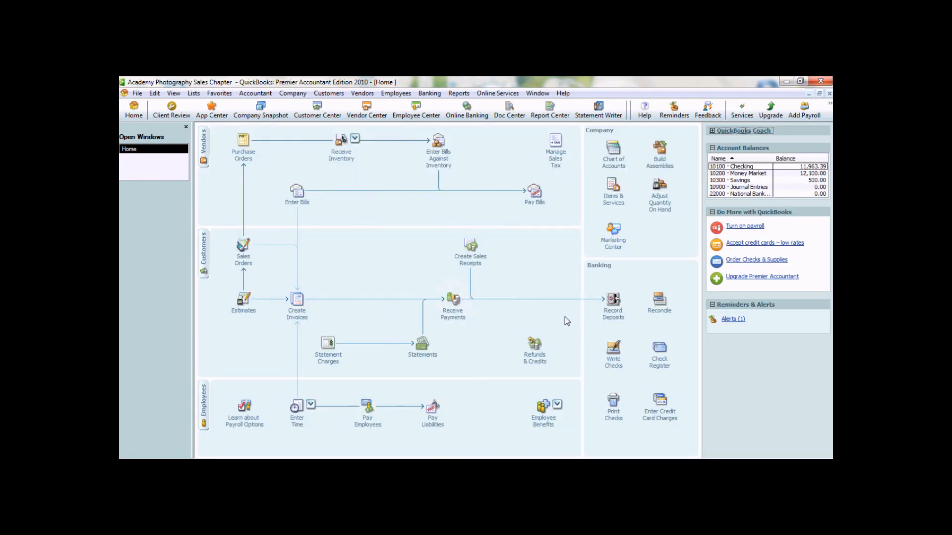
Start a bank deposit and include the undeposited check payment 5256 dated 01/27/2011.
{"action": "left_click", "coordinate": [615, 311]}
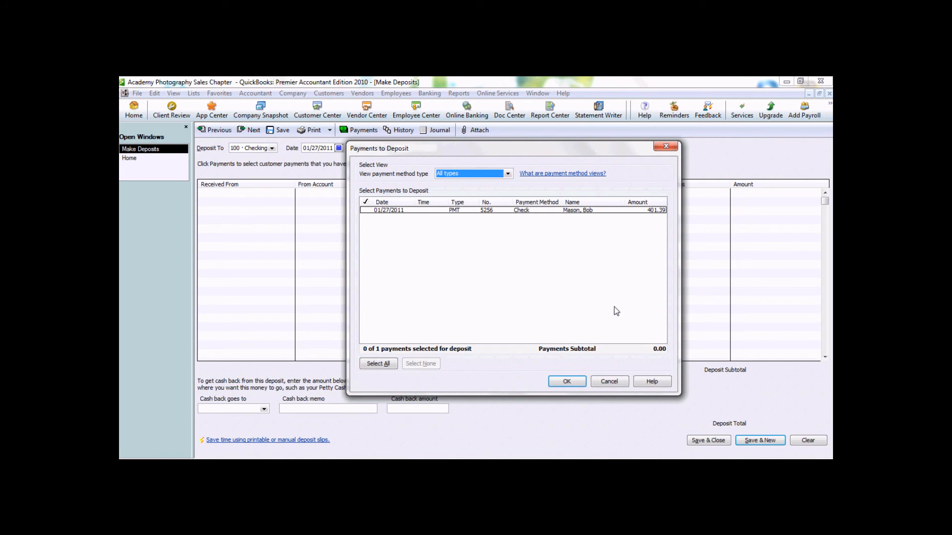
{"action": "left_click", "coordinate": [500, 240]}
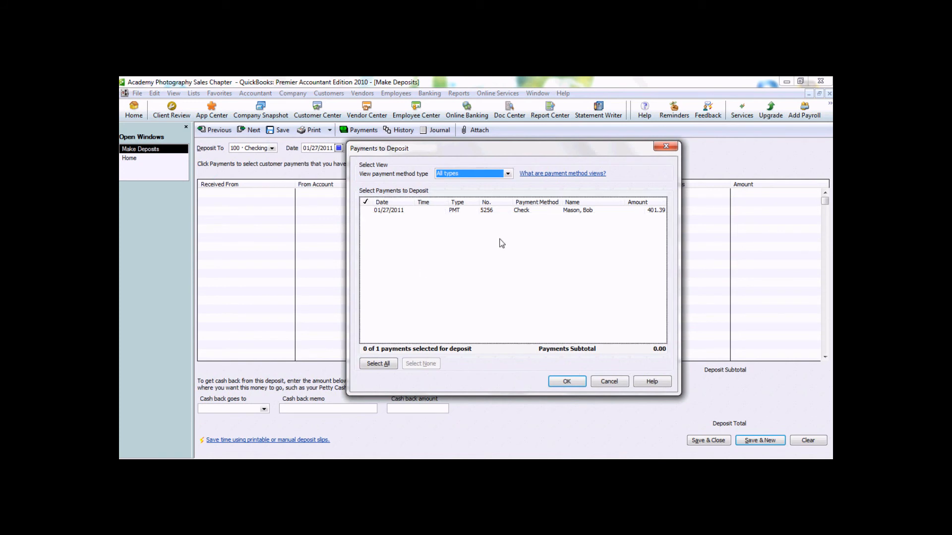
{"action": "left_click", "coordinate": [366, 211]}
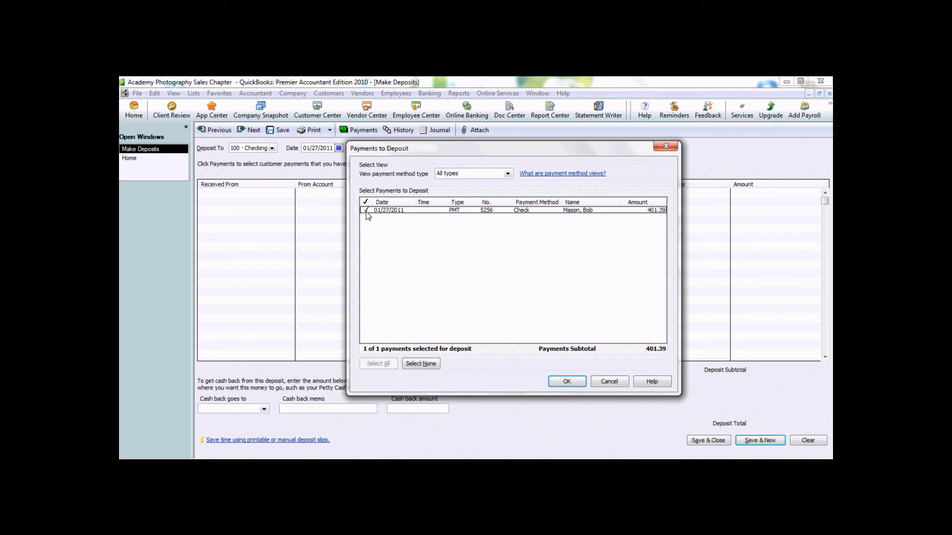
{"action": "left_click", "coordinate": [566, 381]}
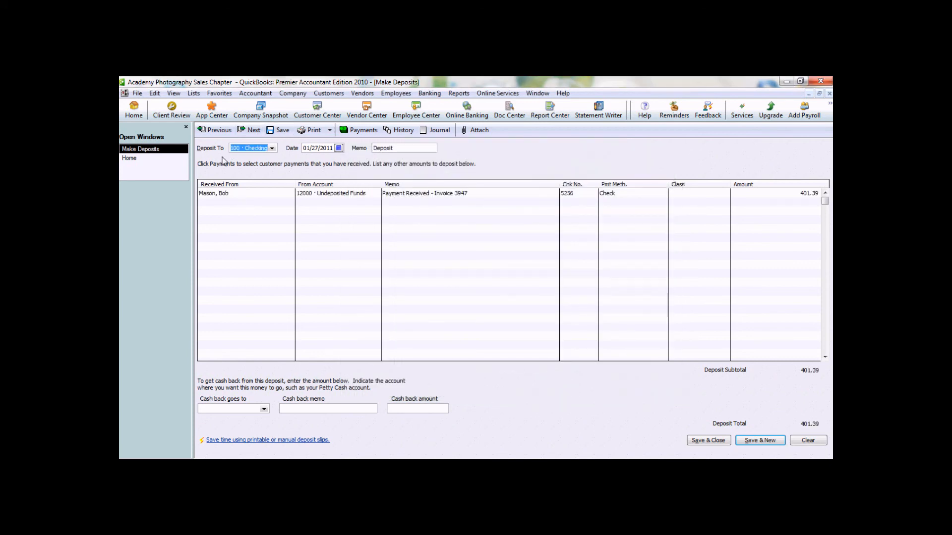
Set the deposit to go to 10100 - Checking with the date 01/27/2011, and save and close it.
{"action": "left_click", "coordinate": [271, 148]}
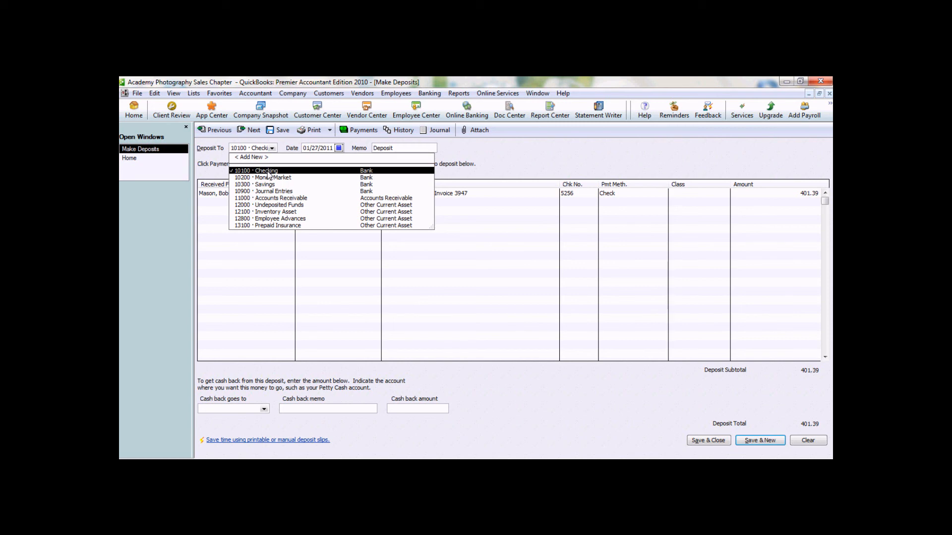
{"action": "left_click", "coordinate": [267, 171]}
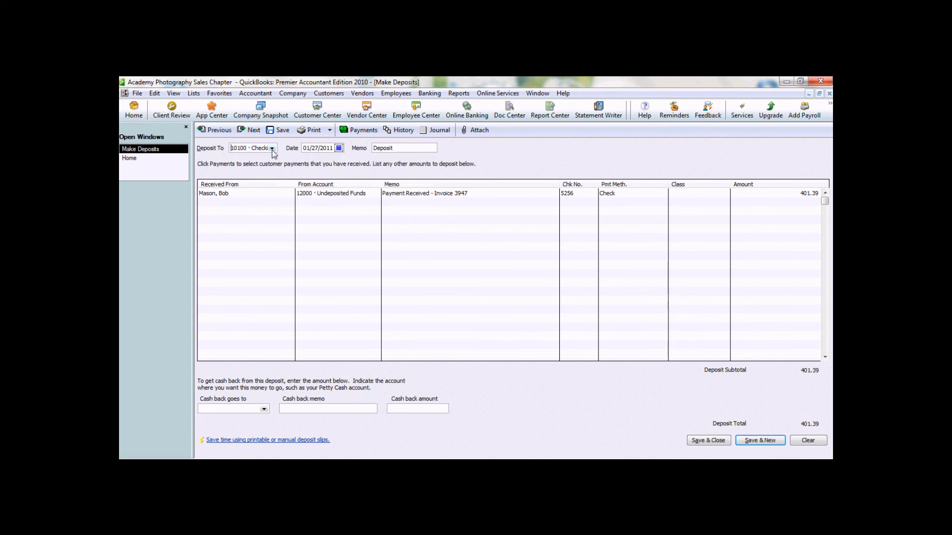
{"action": "left_click", "coordinate": [273, 149]}
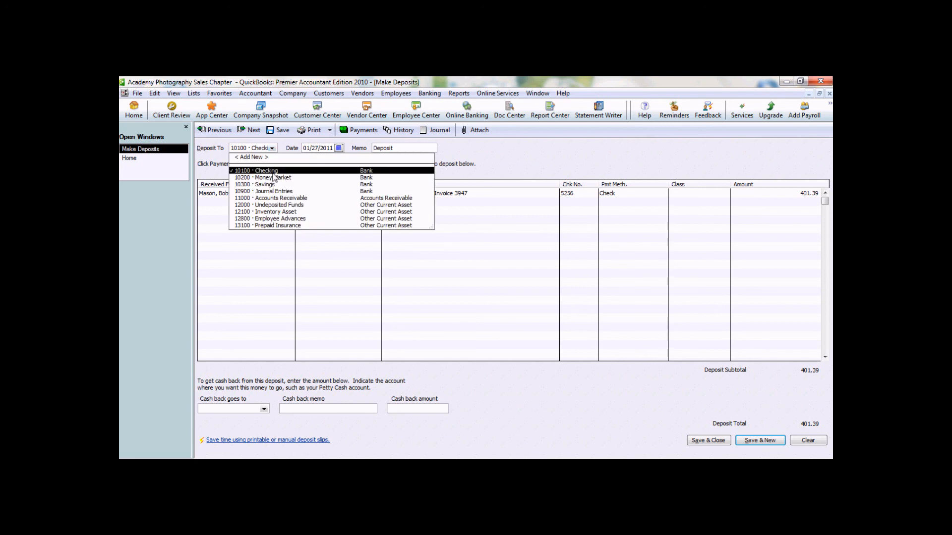
{"action": "left_click", "coordinate": [272, 172]}
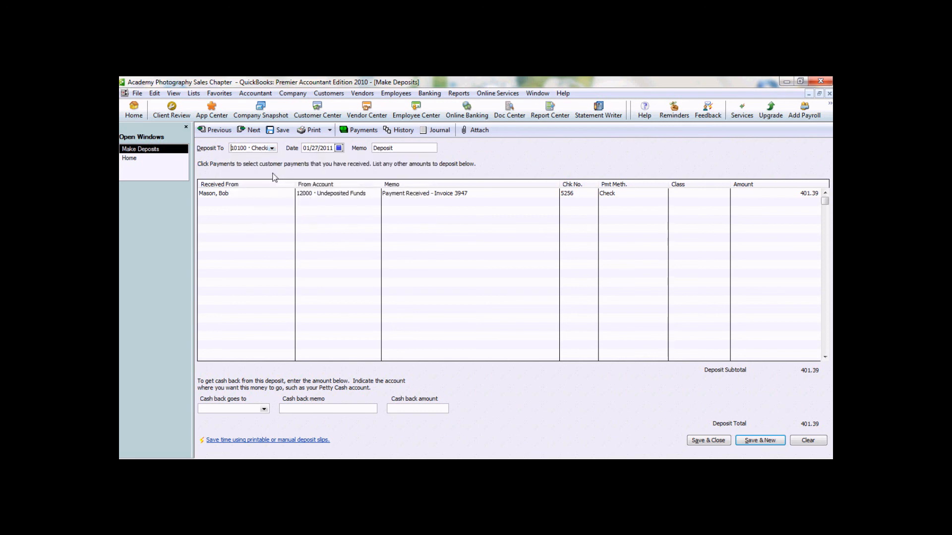
{"action": "left_click", "coordinate": [340, 148]}
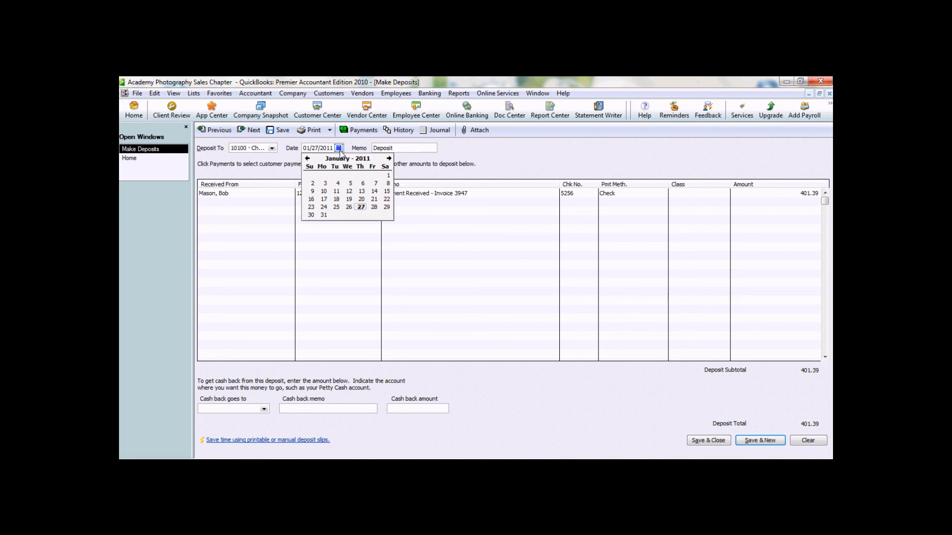
{"action": "left_click", "coordinate": [361, 208]}
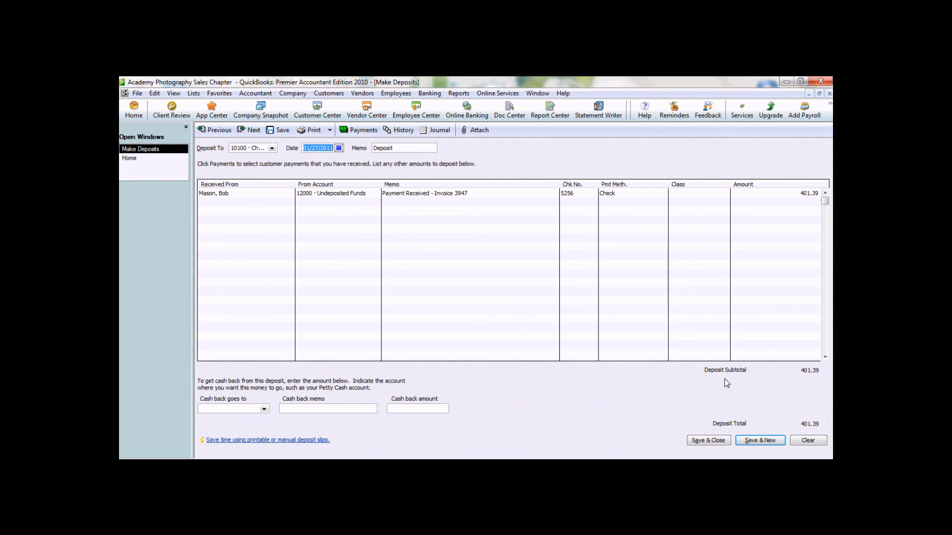
{"action": "left_click", "coordinate": [705, 440]}
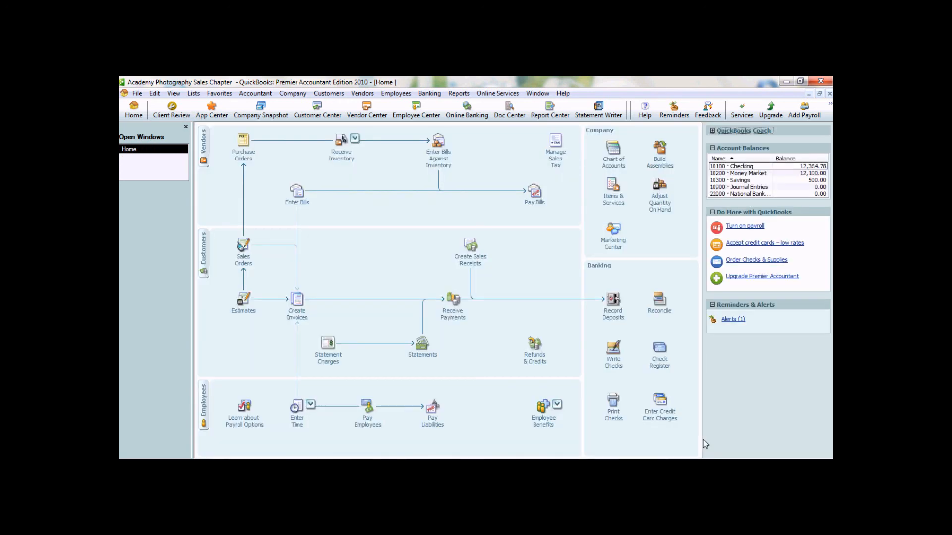